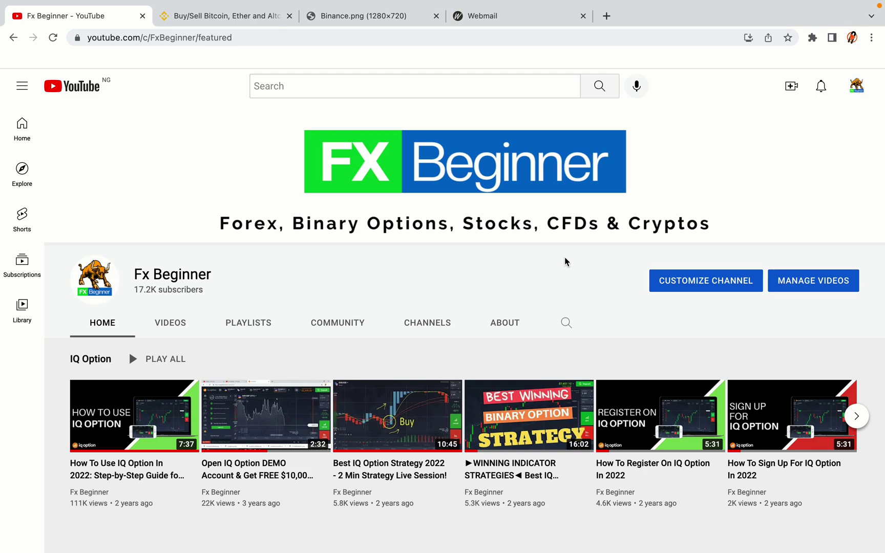
# Switch from the Fx Beginner YouTube page to the Binance homepage tab.
pyautogui.click(220, 16)
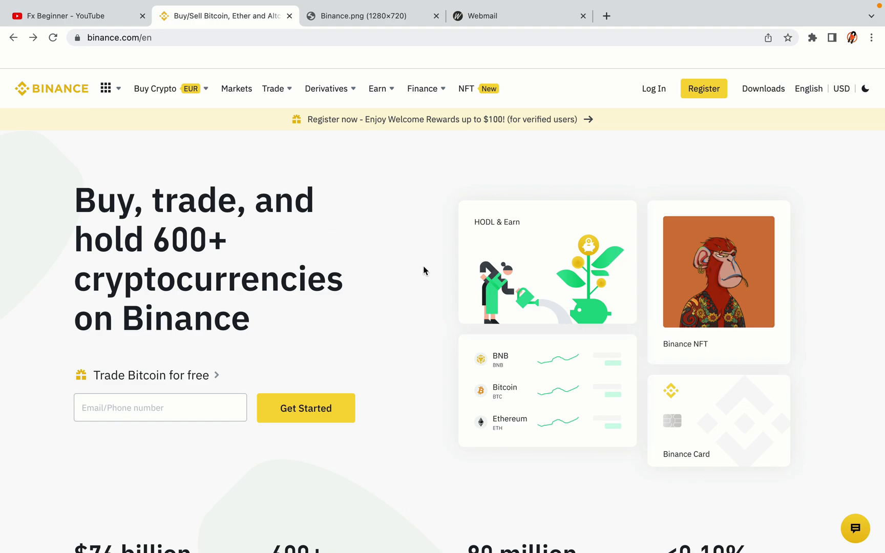
pyautogui.scroll(-4, 429, 306)
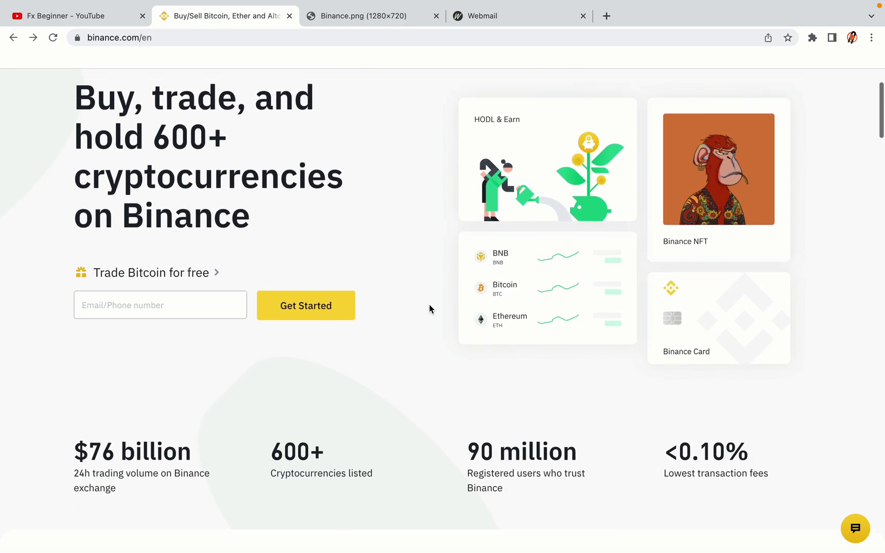
pyautogui.scroll(-1, 429, 309)
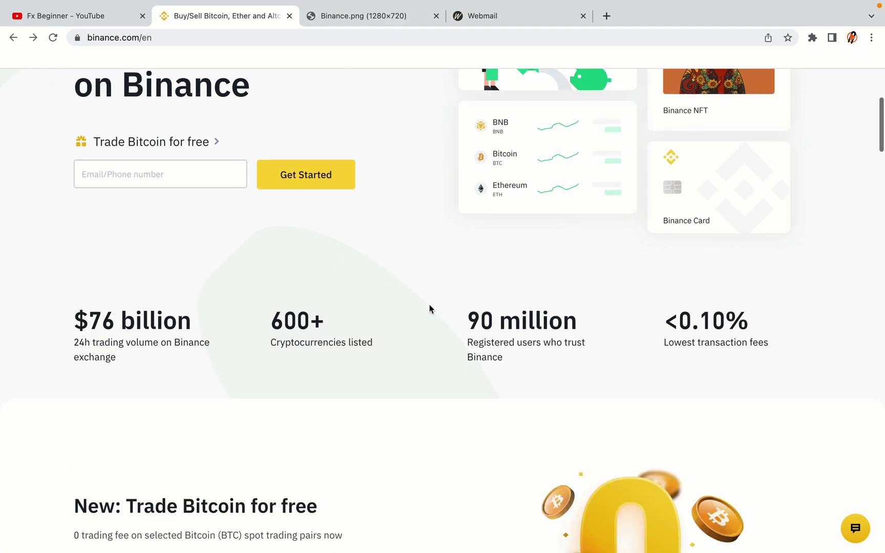
pyautogui.scroll(-5, 429, 309)
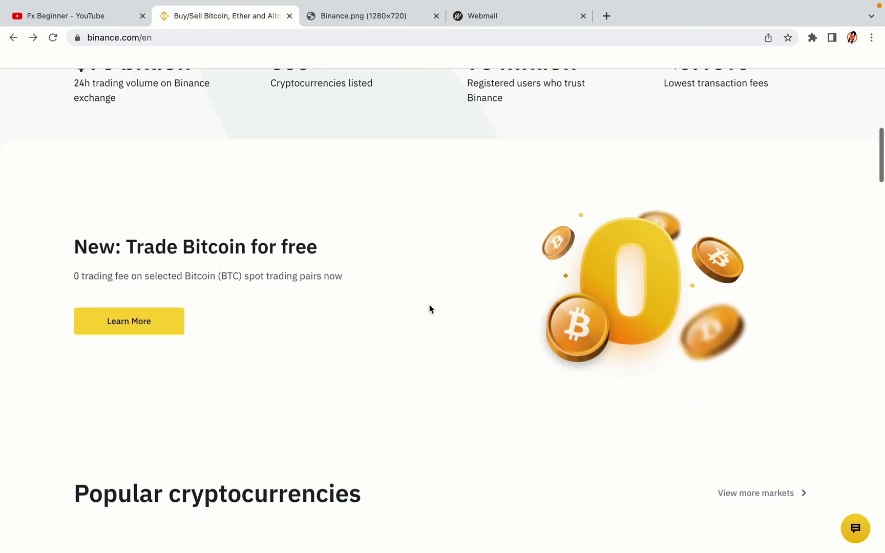
pyautogui.scroll(3, 429, 305)
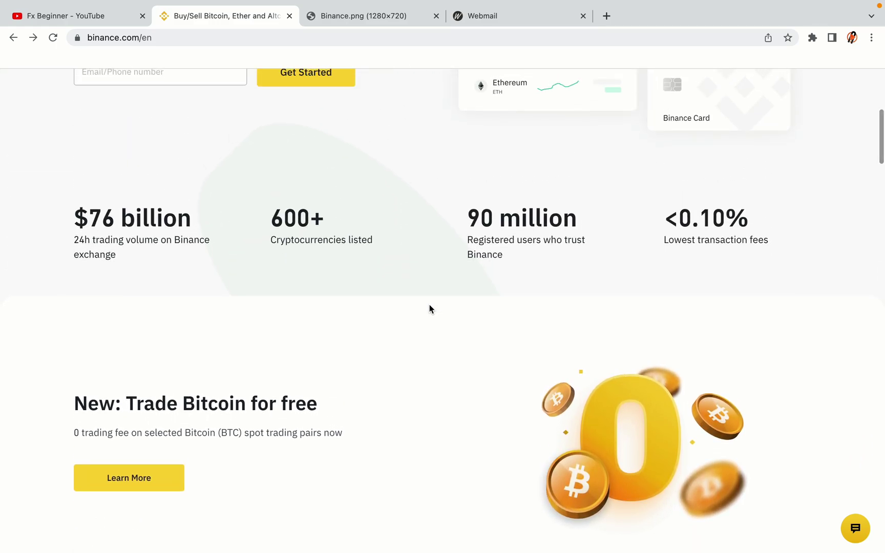
pyautogui.scroll(-10, 429, 308)
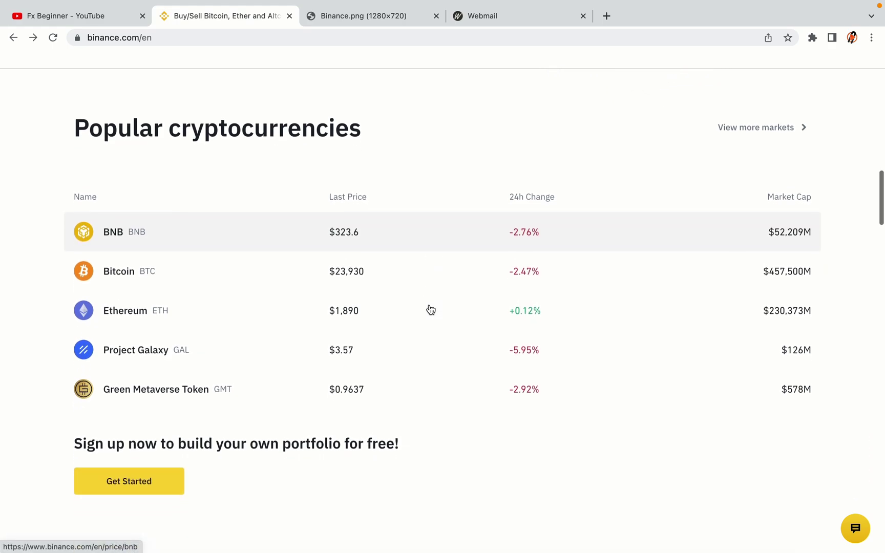
pyautogui.scroll(-3, 430, 309)
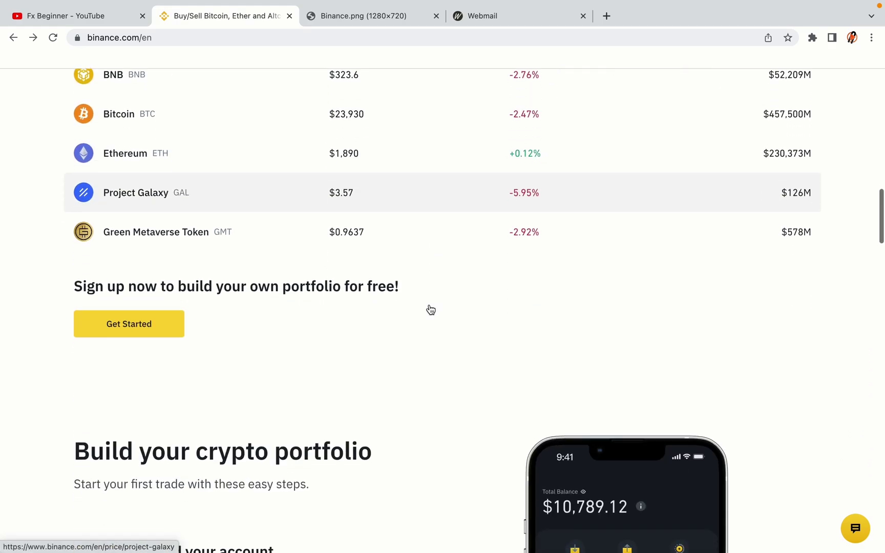
pyautogui.scroll(-7, 430, 309)
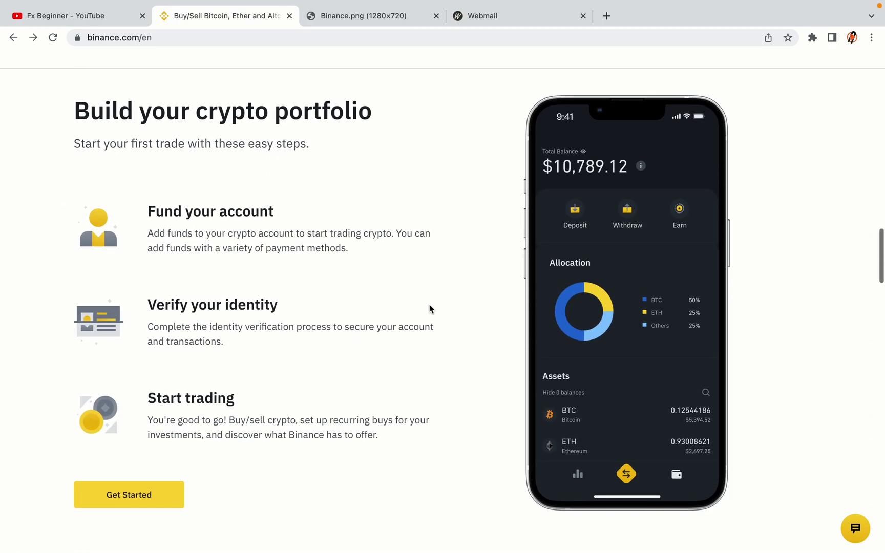
pyautogui.scroll(-9, 429, 309)
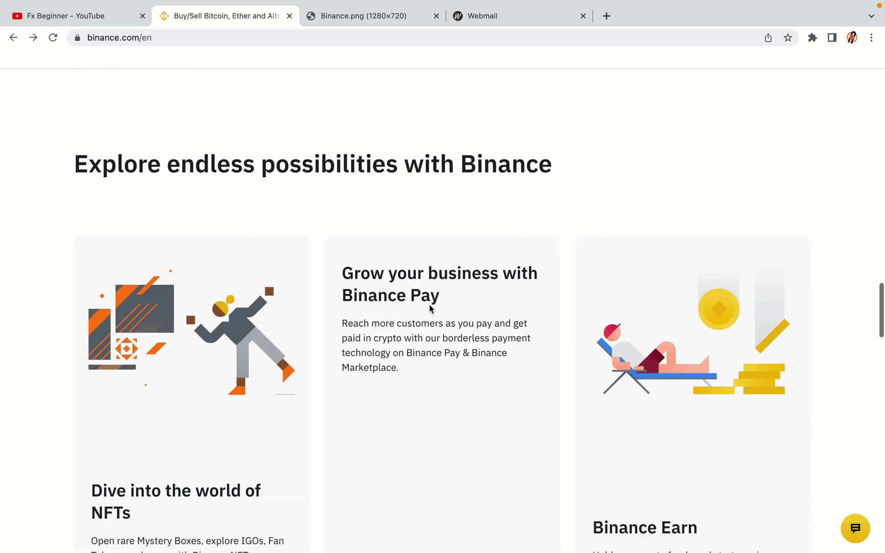
pyautogui.scroll(-10, 428, 308)
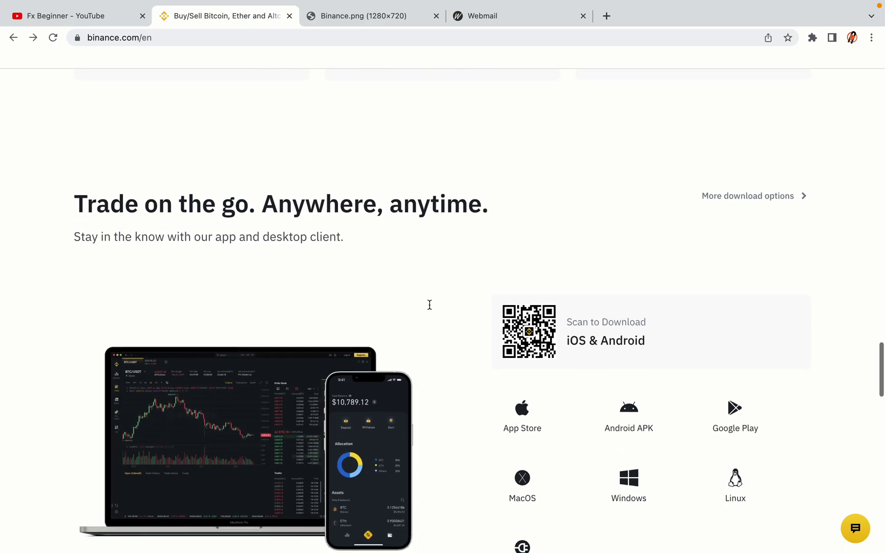
pyautogui.scroll(-2, 429, 305)
pyautogui.scroll(-8, 428, 306)
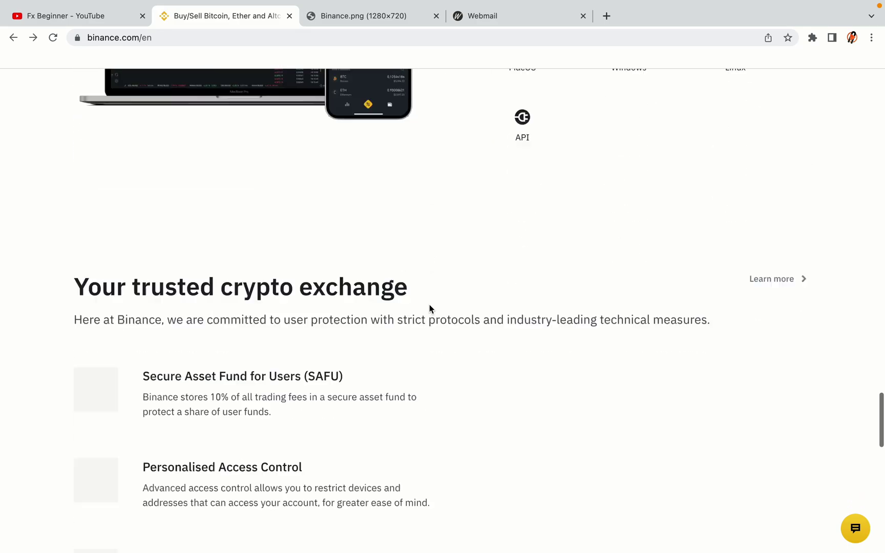
pyautogui.scroll(-4, 429, 308)
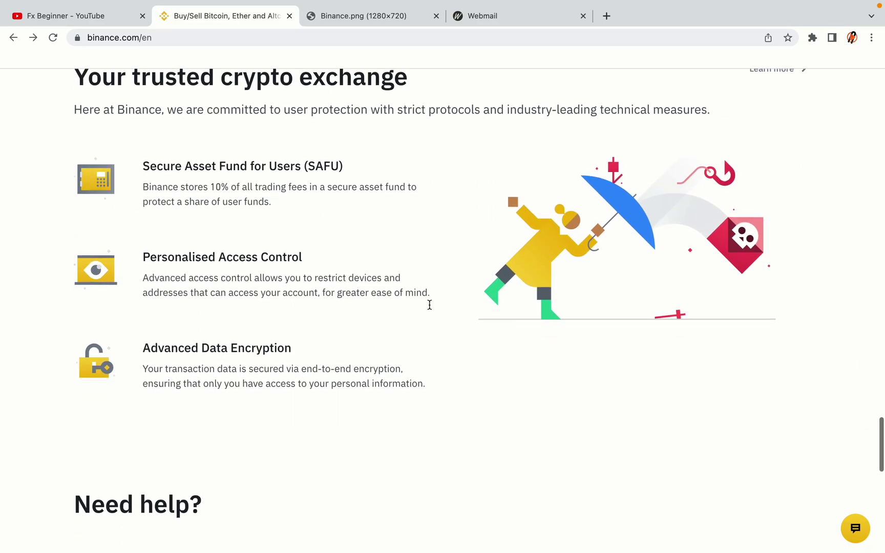
pyautogui.scroll(-8, 429, 305)
pyautogui.scroll(20, 430, 307)
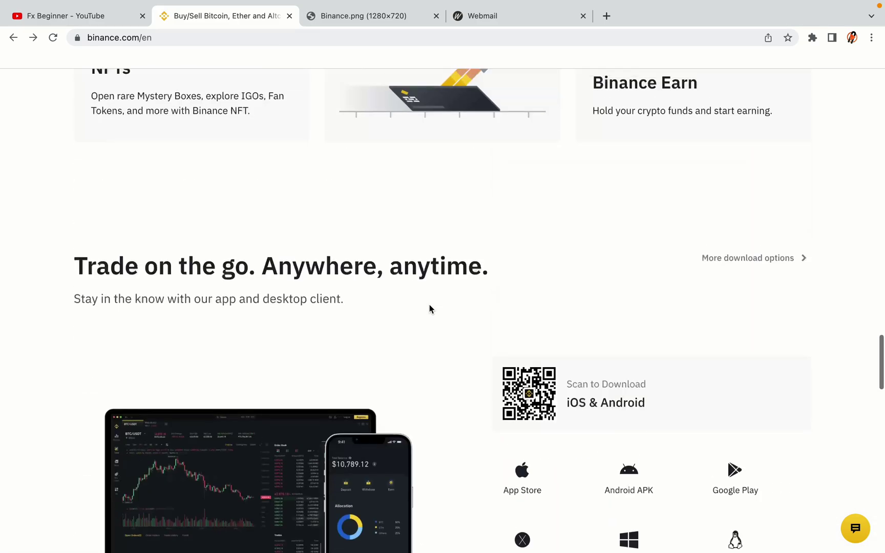
pyautogui.scroll(15, 429, 309)
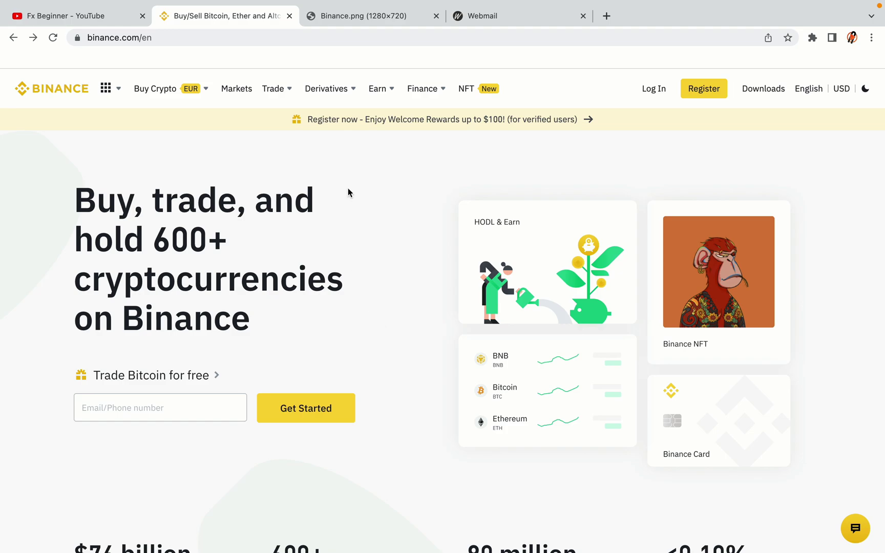
pyautogui.click(370, 15)
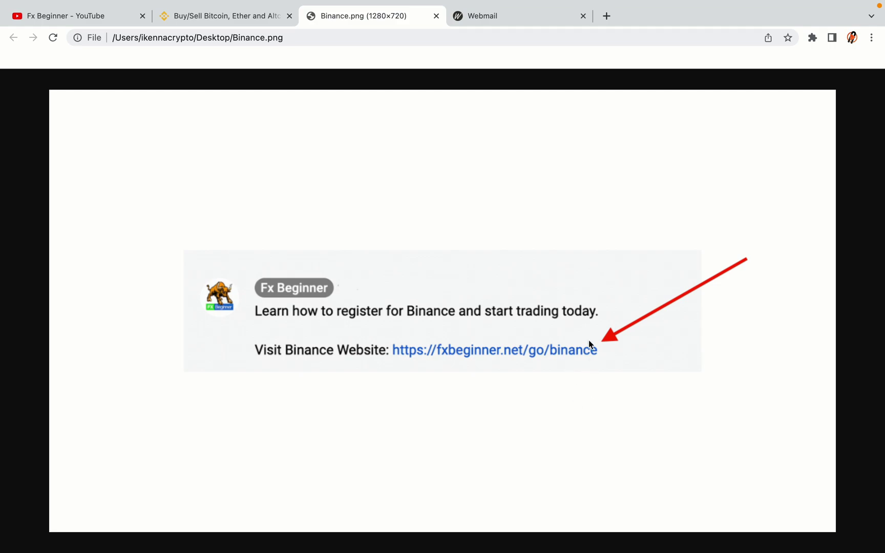
# Return to the Binance homepage and start signing up for a new account.
pyautogui.hotkey('ctrl', 'shift', 'Tab')
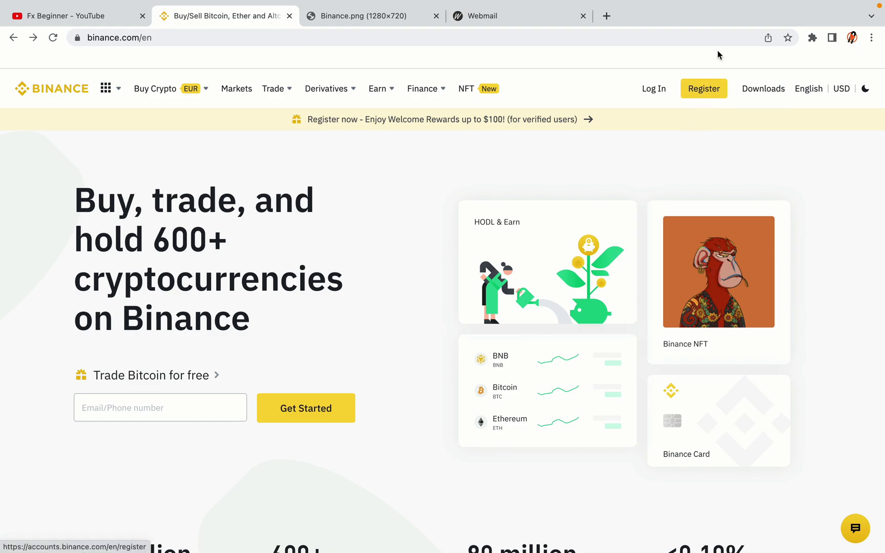
pyautogui.click(710, 96)
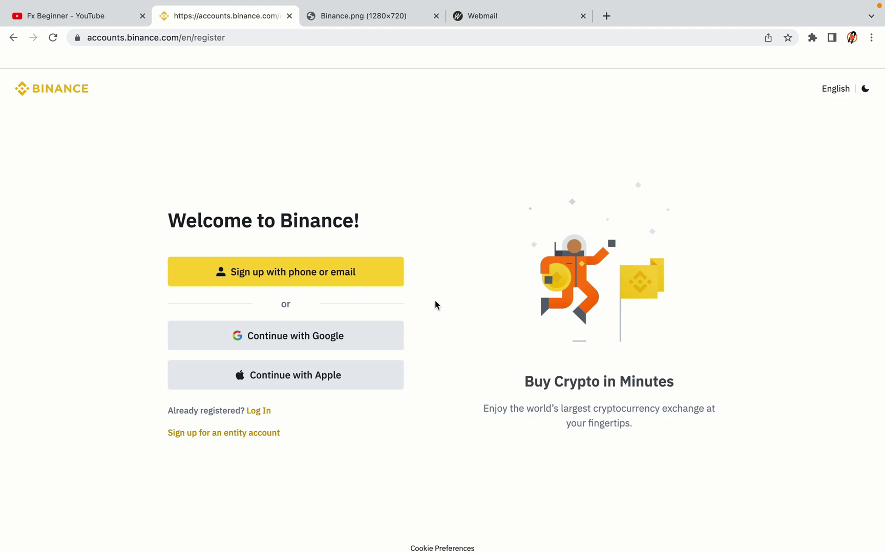
# Submit a personal account with the email, a password and agreed Terms of Service.
pyautogui.click(365, 282)
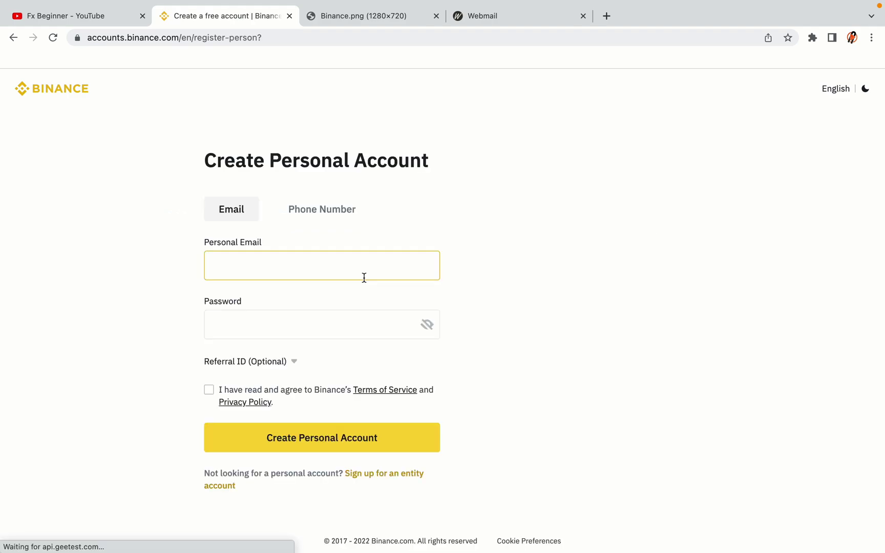
pyautogui.click(543, 313)
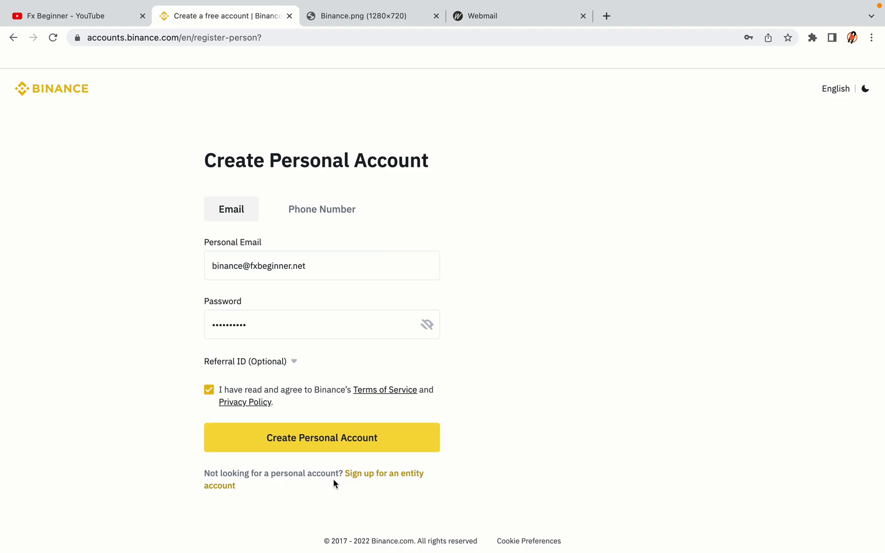
pyautogui.click(337, 441)
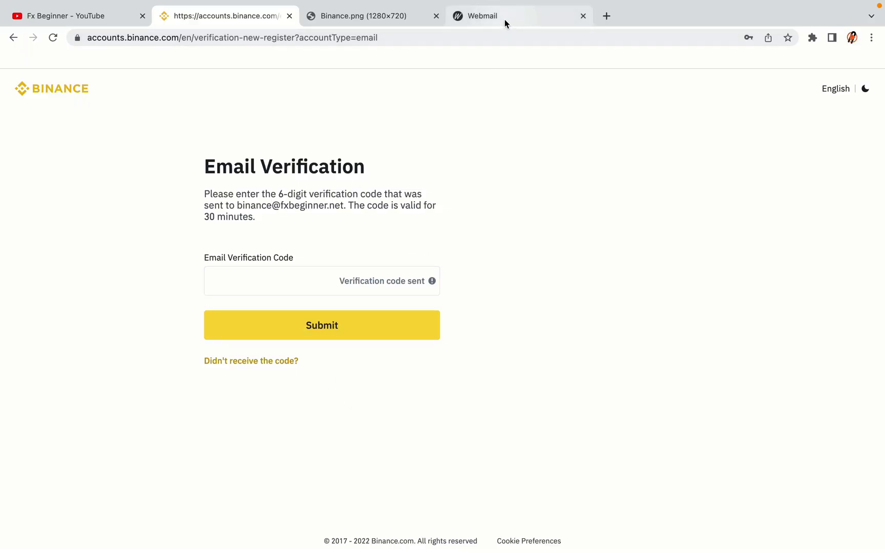
# Move the Webmail tab beside Binance and view the inbox with the registration email.
pyautogui.moveTo(504, 19); pyautogui.dragTo(358, 19)
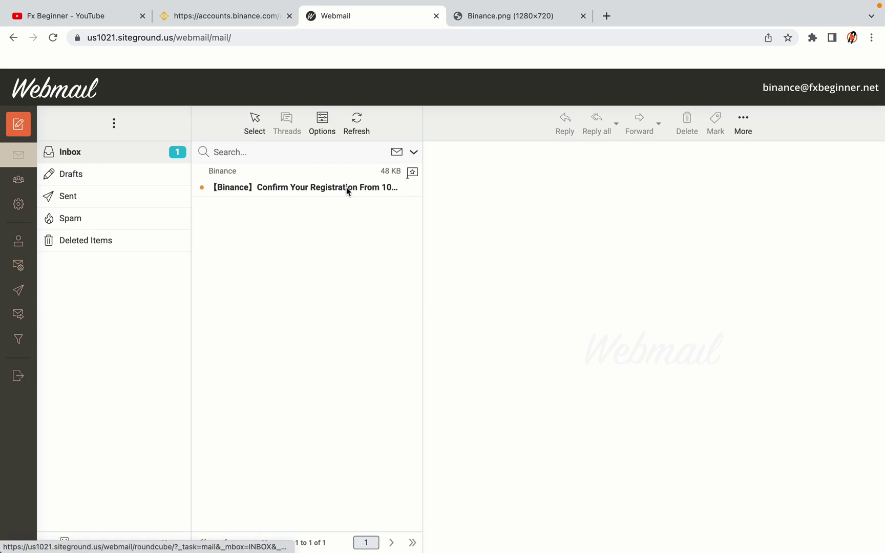
# Open the Binance 'Confirm Your Registration' email in Webmail.
pyautogui.click(306, 187)
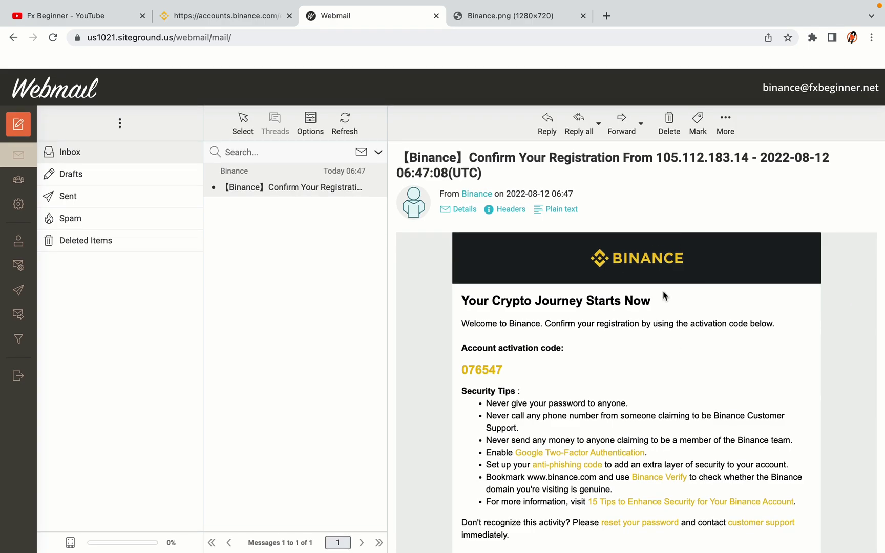
pyautogui.scroll(-3, 663, 291)
pyautogui.scroll(1, 662, 296)
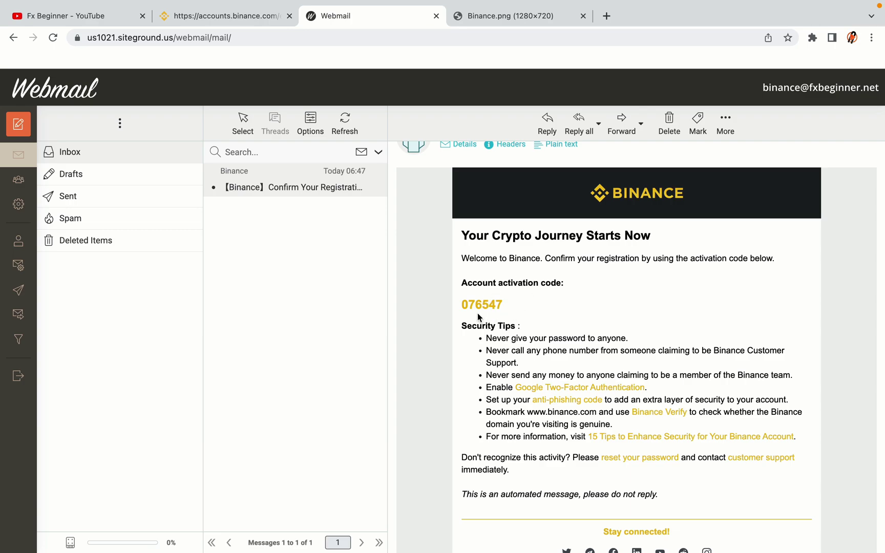
# Copy the six-digit account activation code from the email.
pyautogui.moveTo(461, 304); pyautogui.dragTo(502, 304)
pyautogui.click(487, 304)
pyautogui.moveTo(461, 305); pyautogui.dragTo(499, 305)
pyautogui.rightClick(501, 305)
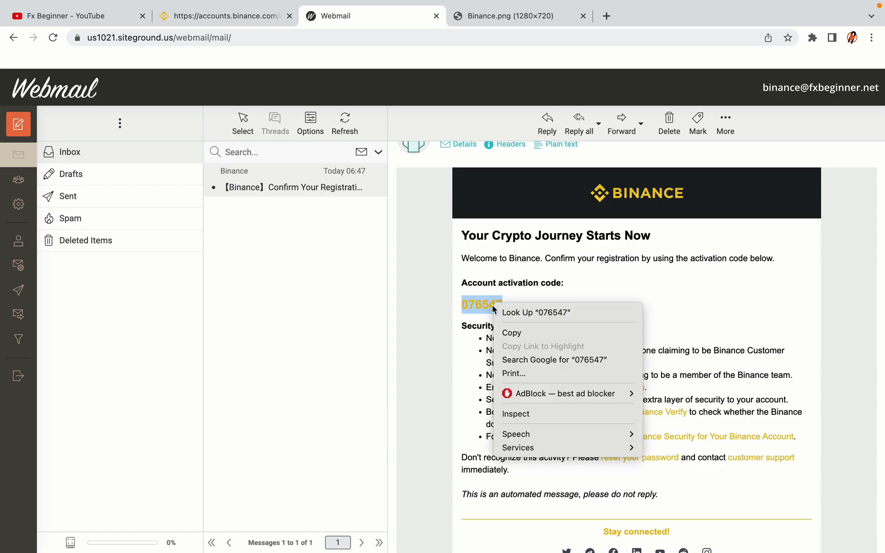
pyautogui.click(505, 328)
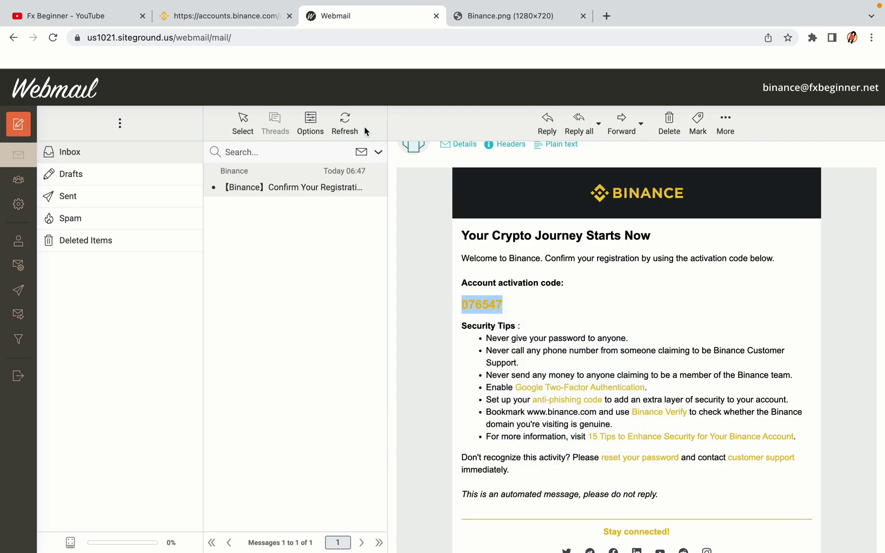
# Paste the activation code into Binance's Email Verification field and submit it.
pyautogui.click(230, 16)
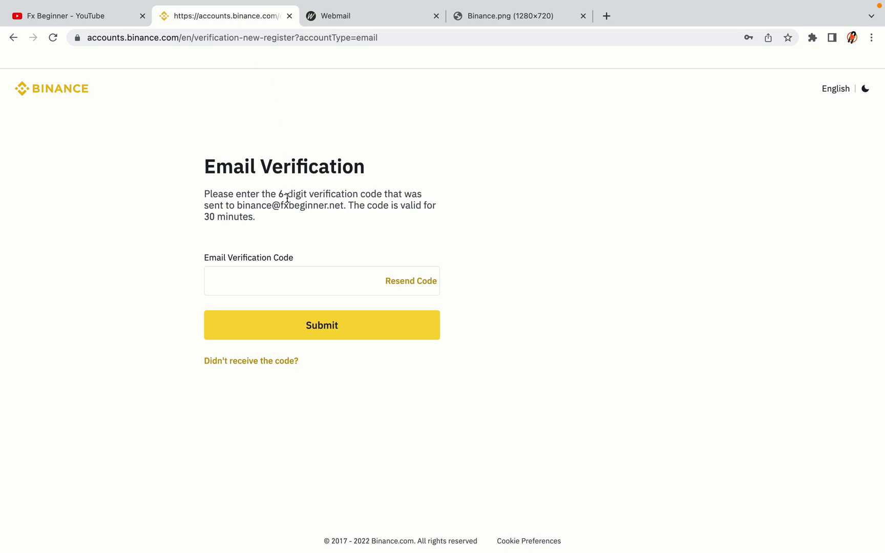
pyautogui.click(269, 278)
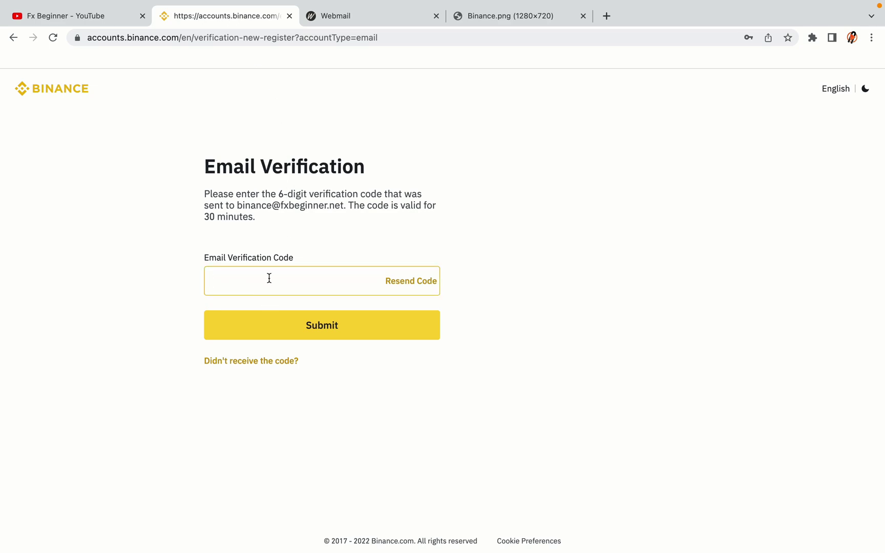
pyautogui.hotkey('ctrl', 'v')
pyautogui.click(156, 262)
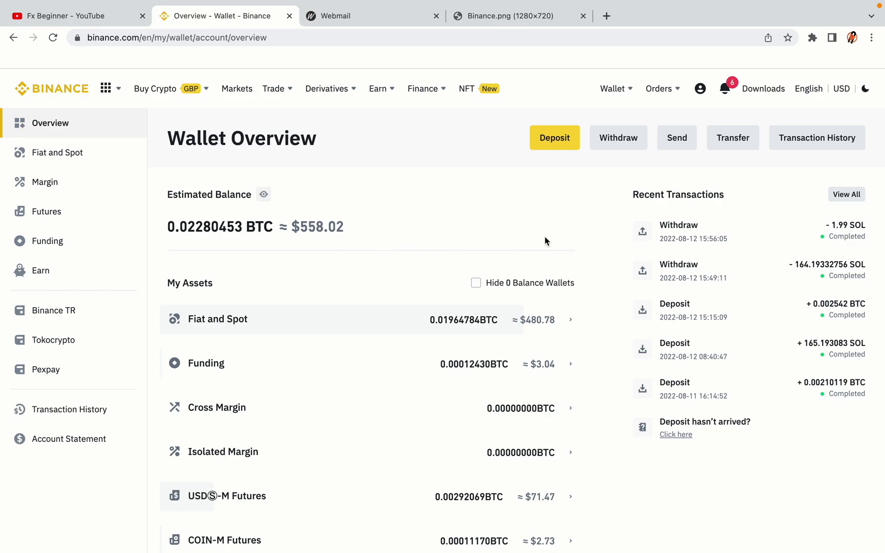
# Look over the Wallet Overview balances and the Buy Crypto and Trade menus.
pyautogui.scroll(-6, 545, 241)
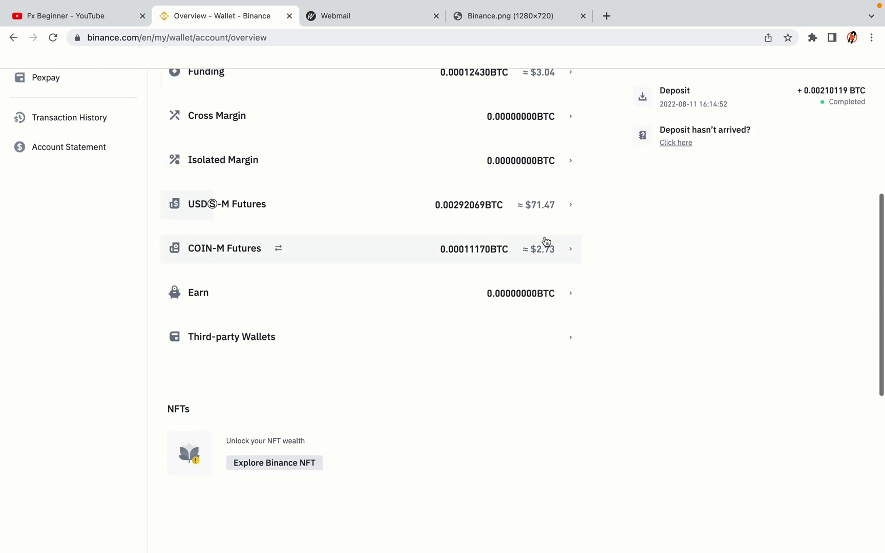
pyautogui.scroll(6, 546, 241)
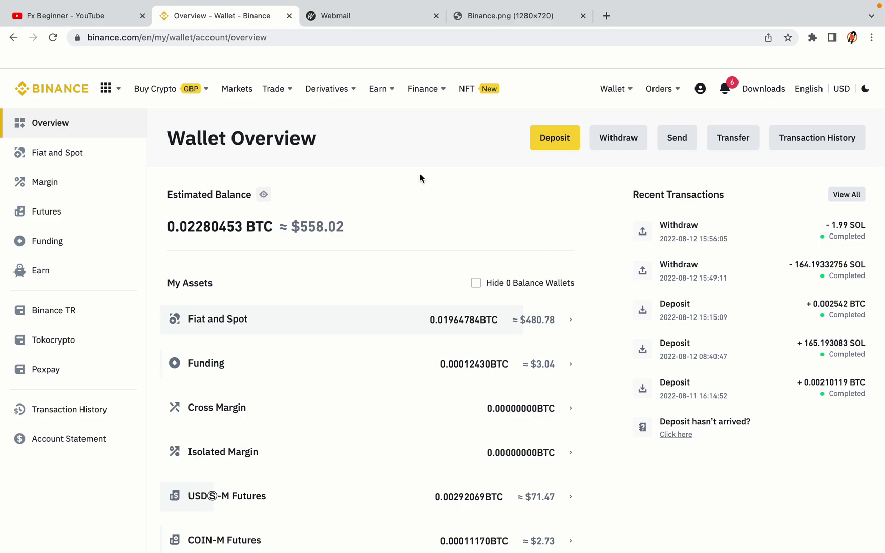
pyautogui.moveTo(169, 89)
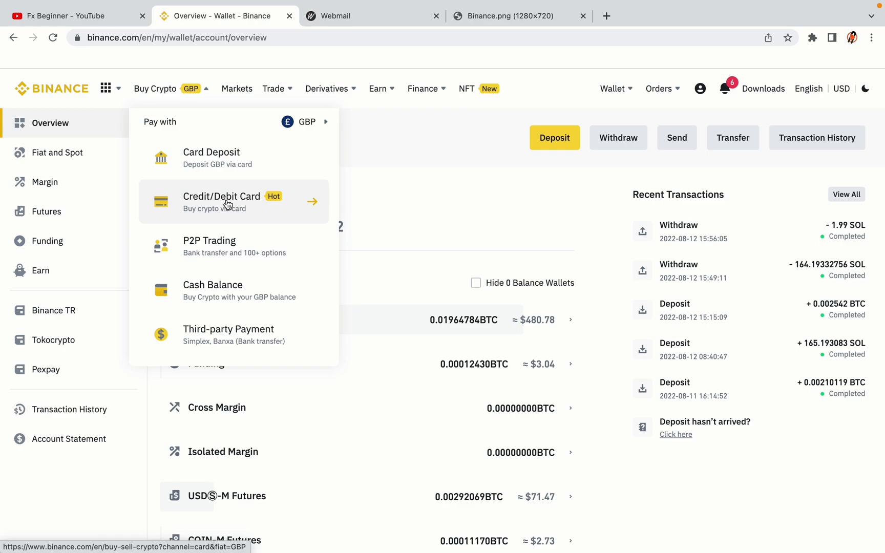
pyautogui.moveTo(273, 90)
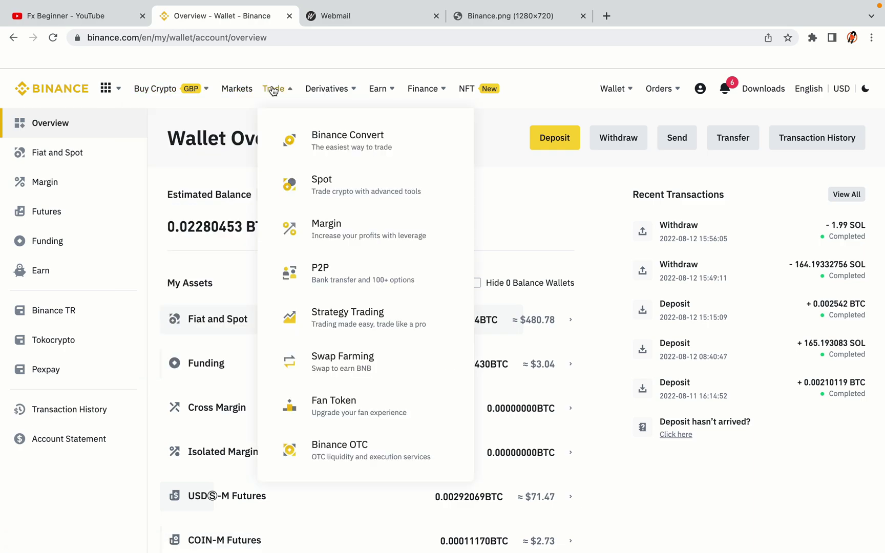